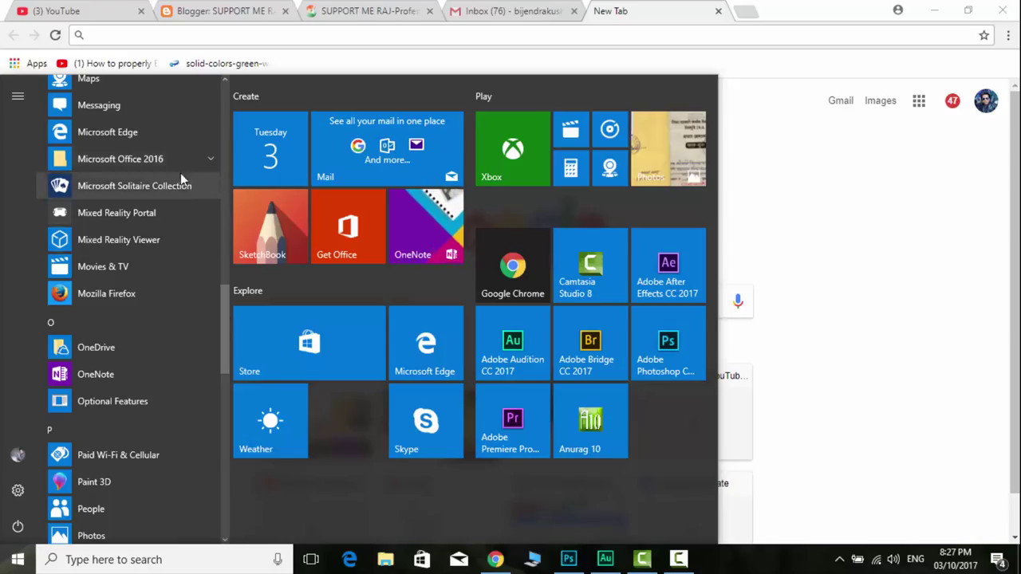
Browse the Microsoft Office 2016 apps in the Start menu, then return to Chrome's New Tab
{"action": "left_click", "coordinate": [211, 160]}
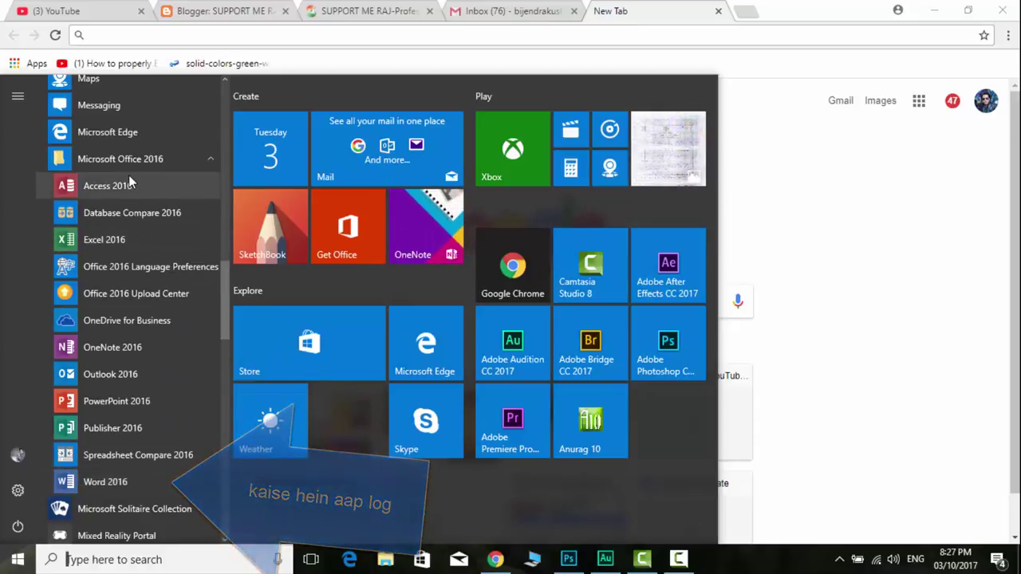
{"action": "left_click", "coordinate": [474, 34]}
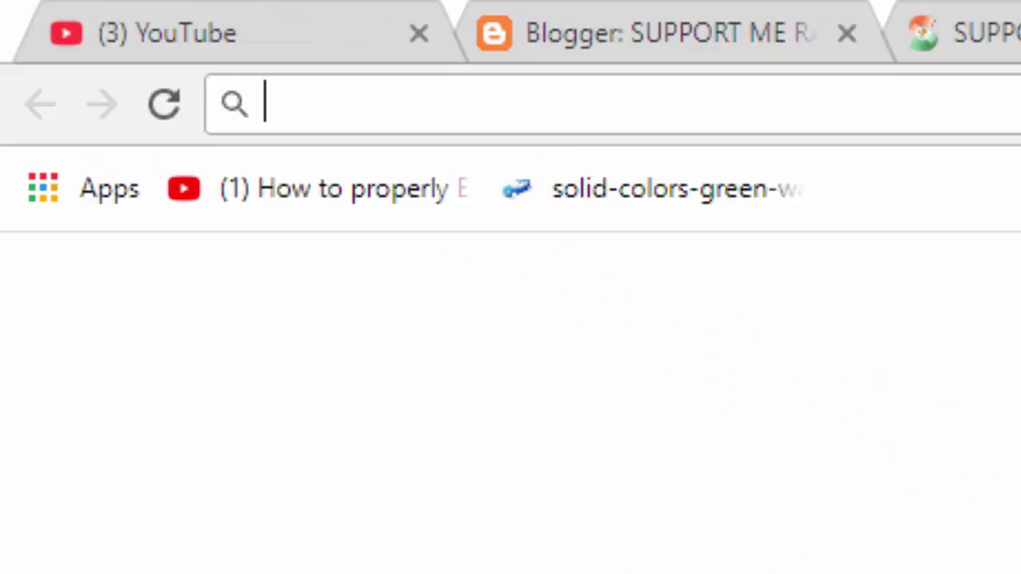
Search Google for 'google docs' from Chrome's address bar
{"action": "type", "text": "google "}
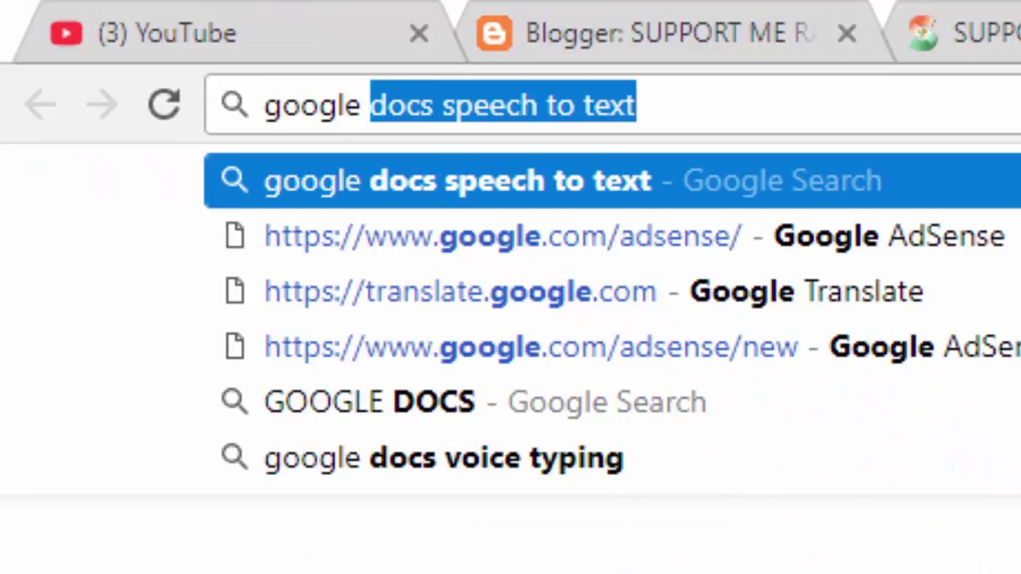
{"action": "type", "text": "docs"}
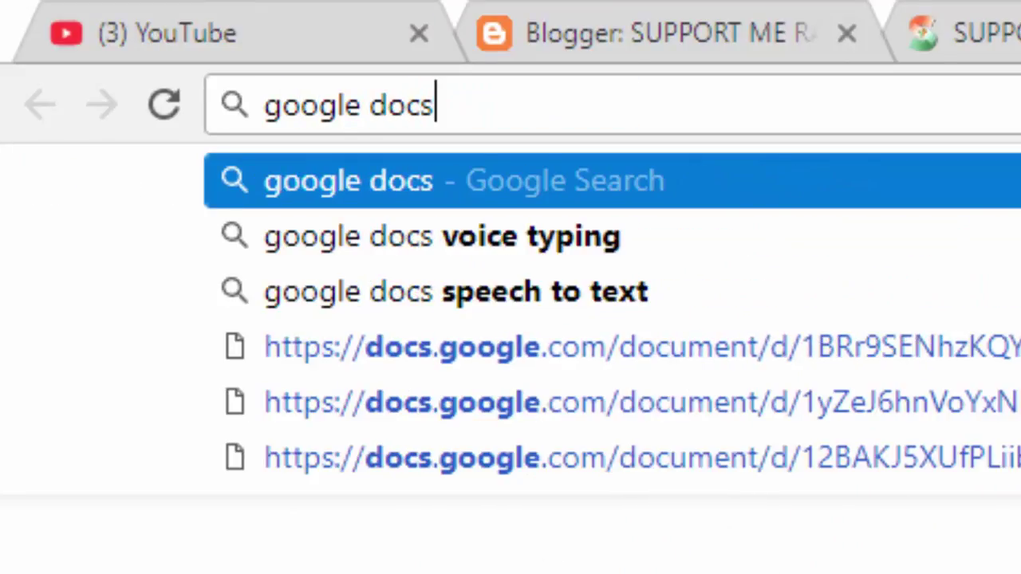
{"action": "key", "text": "Return"}
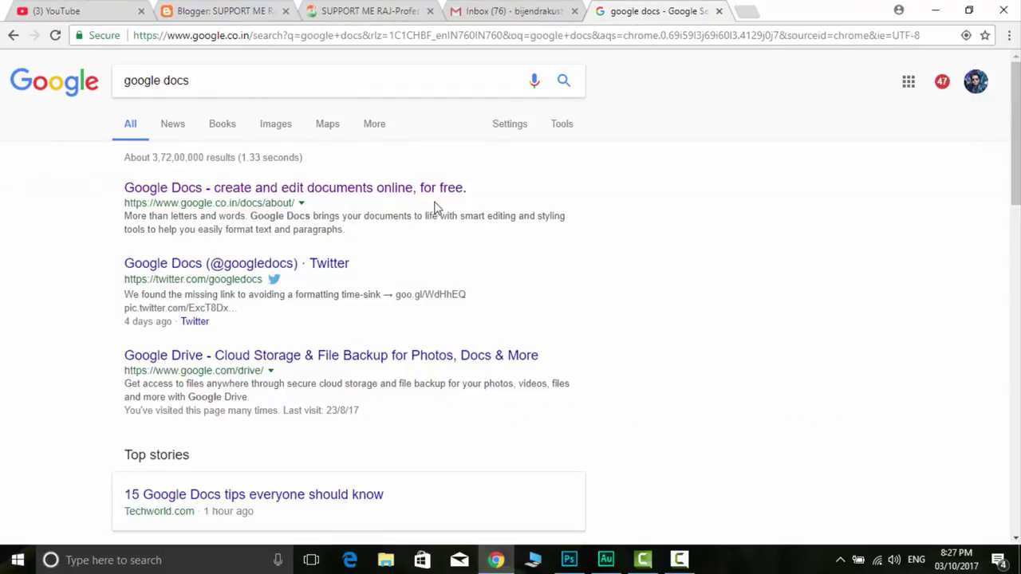
Open the Google Docs result and continue to the Google Docs home page
{"action": "left_click", "coordinate": [399, 192]}
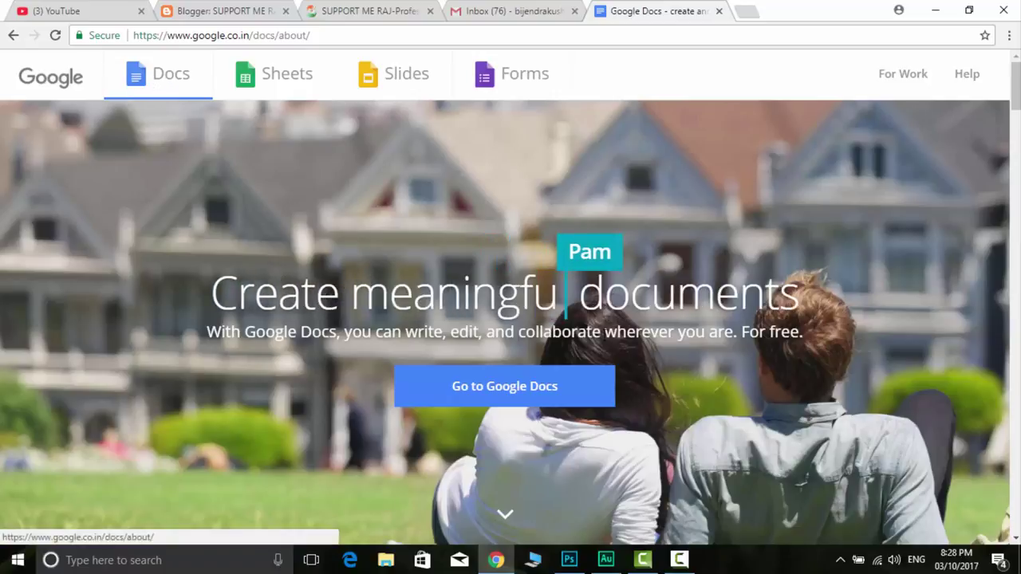
{"action": "left_click", "coordinate": [550, 395]}
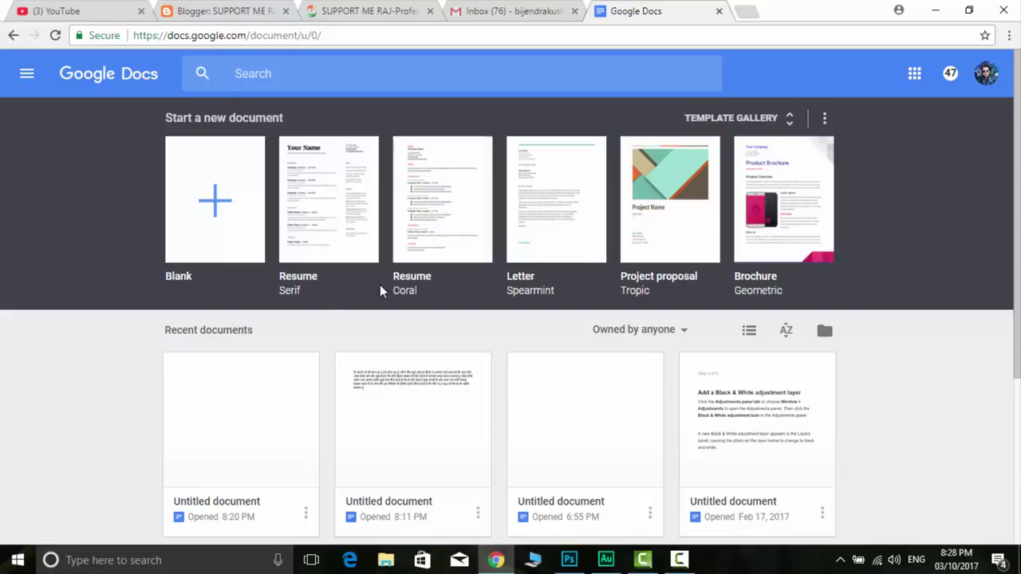
Create a Blank document from the Start a new document templates
{"action": "left_click", "coordinate": [206, 201]}
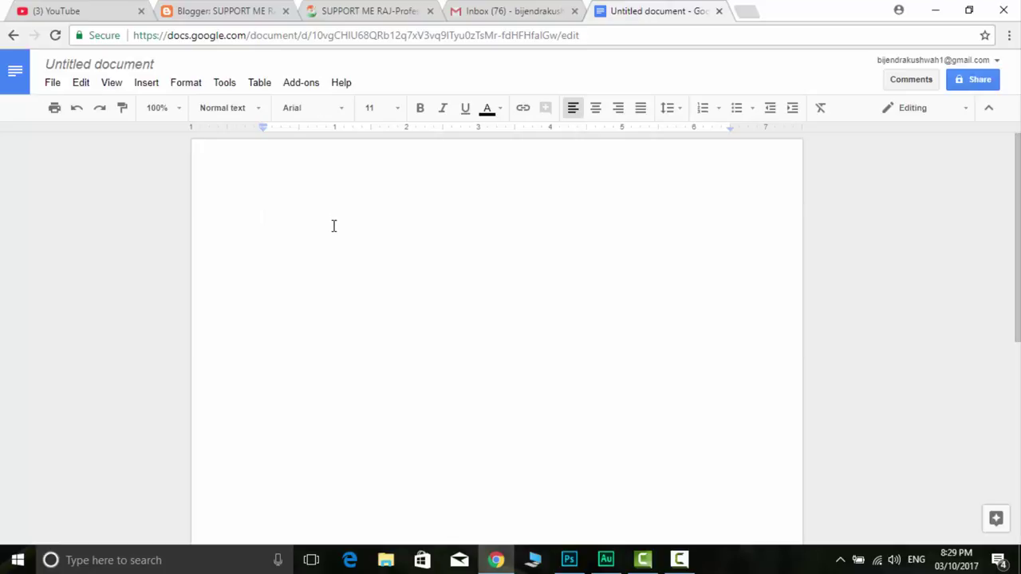
Turn on Voice typing from the Tools menu to show the microphone panel
{"action": "left_click", "coordinate": [224, 82]}
{"action": "left_click", "coordinate": [223, 82]}
{"action": "left_click", "coordinate": [224, 82]}
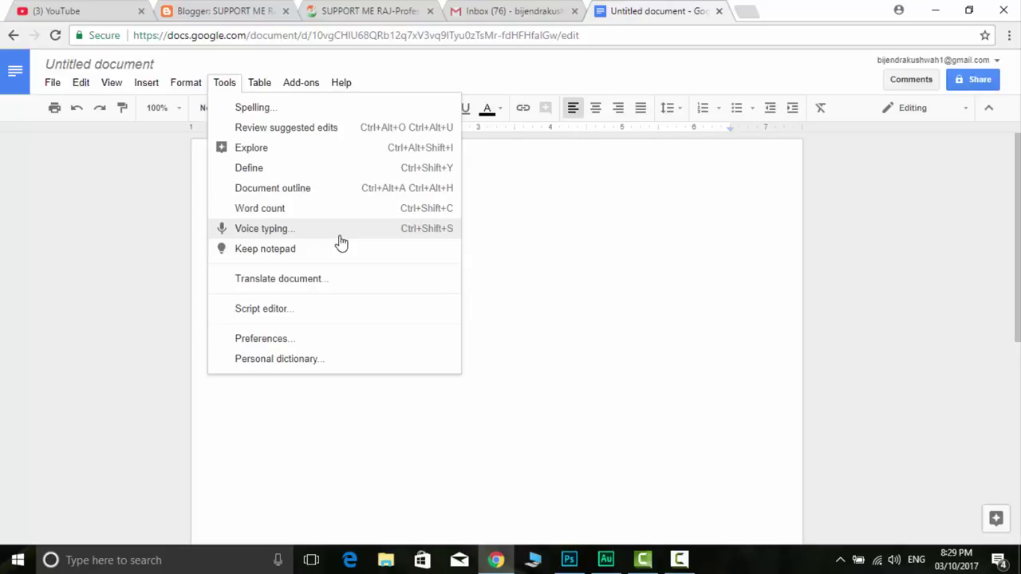
{"action": "left_click", "coordinate": [340, 237]}
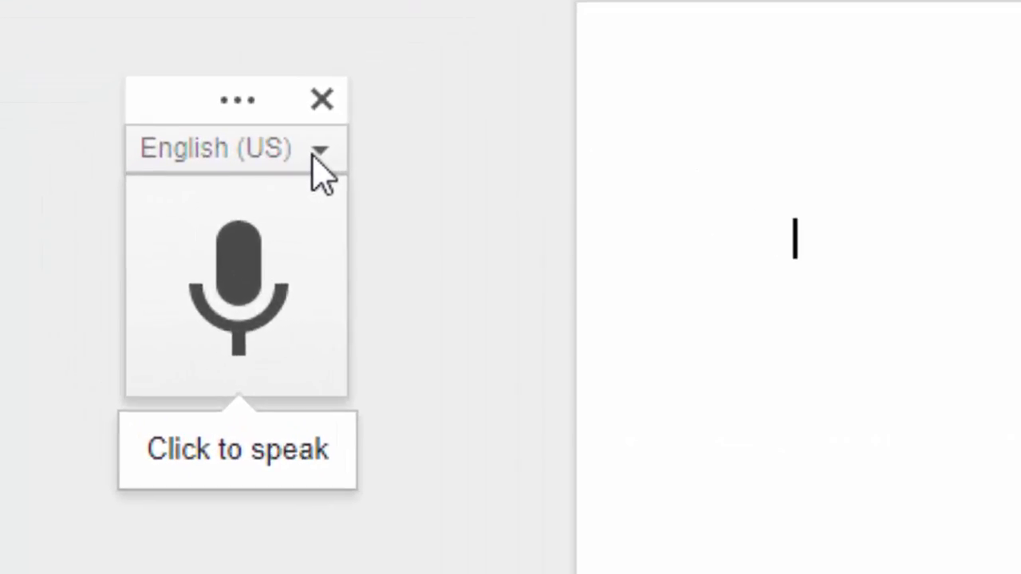
Change the voice typing language from English (US) to हिन्दी (Hindi)
{"action": "left_click", "coordinate": [104, 190]}
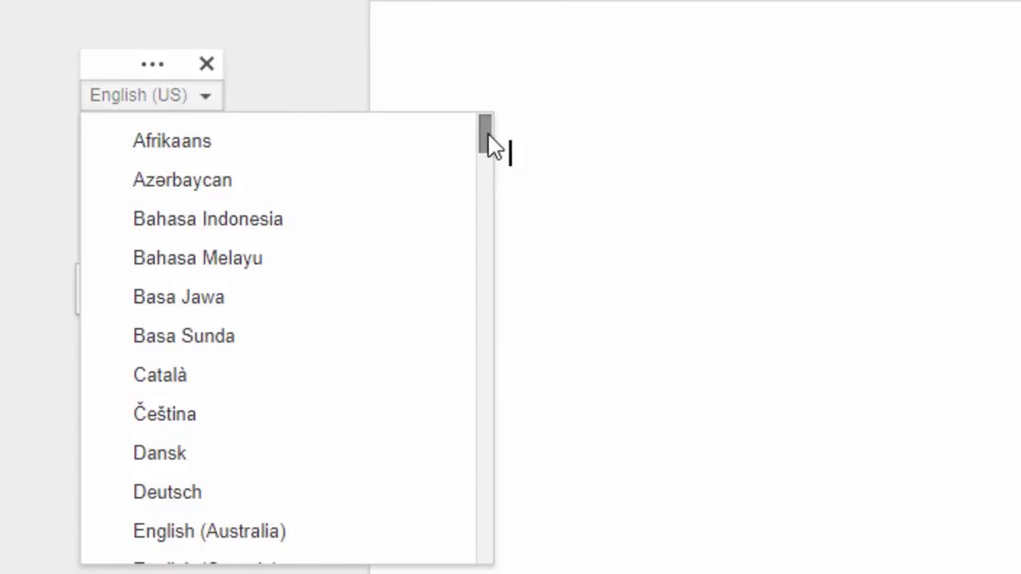
{"action": "mouse_move", "coordinate": [487, 132]}
{"action": "left_mouse_down"}
{"action": "mouse_move", "coordinate": [483, 417]}
{"action": "mouse_move", "coordinate": [495, 273]}
{"action": "mouse_move", "coordinate": [503, 481]}
{"action": "left_mouse_up"}
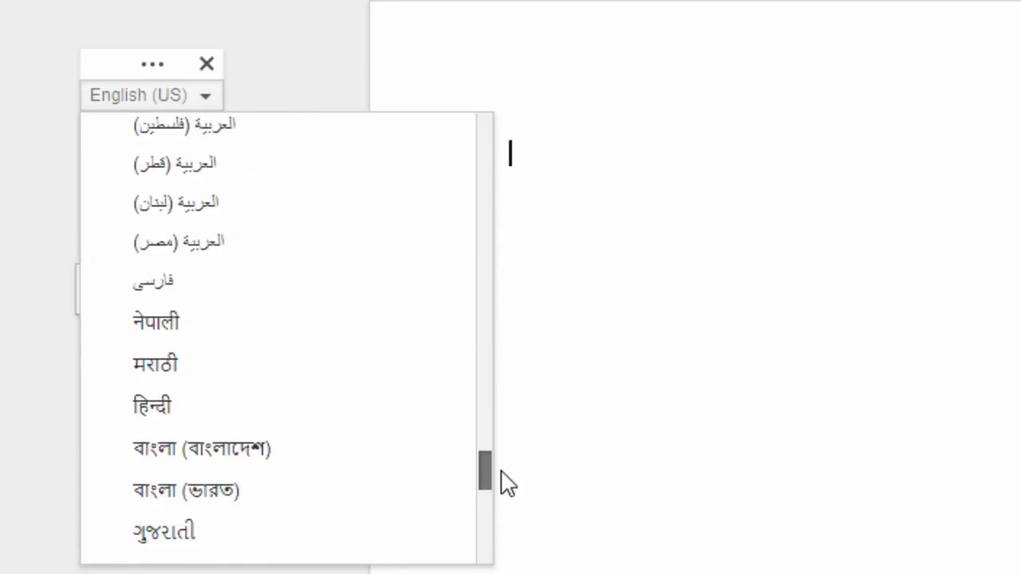
{"action": "left_click", "coordinate": [151, 407]}
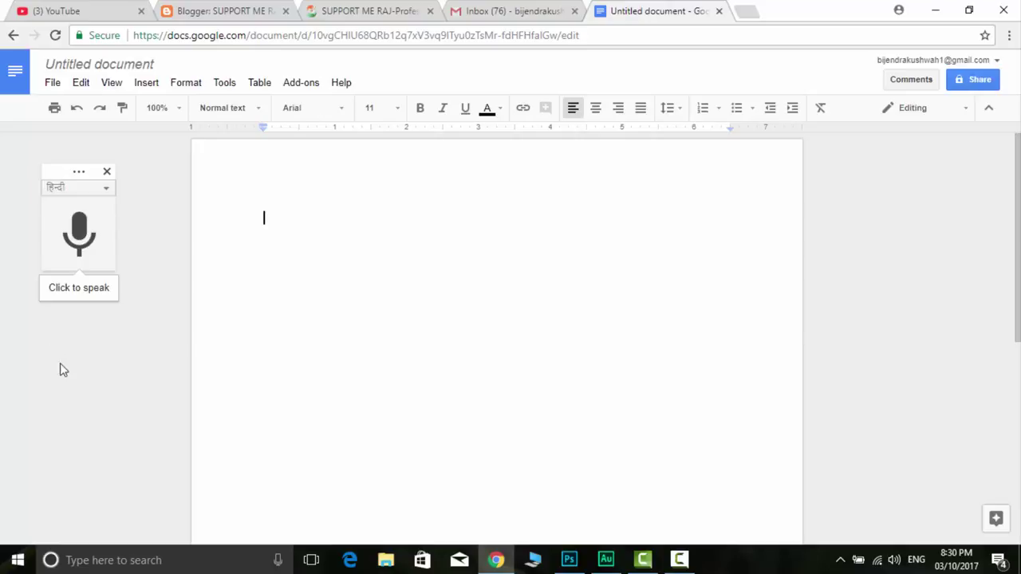
Dictate the Hindi paragraph starting 'नमस्कार दोस्तों आप कैसे हैं', then stop the microphone
{"action": "left_click", "coordinate": [84, 229]}
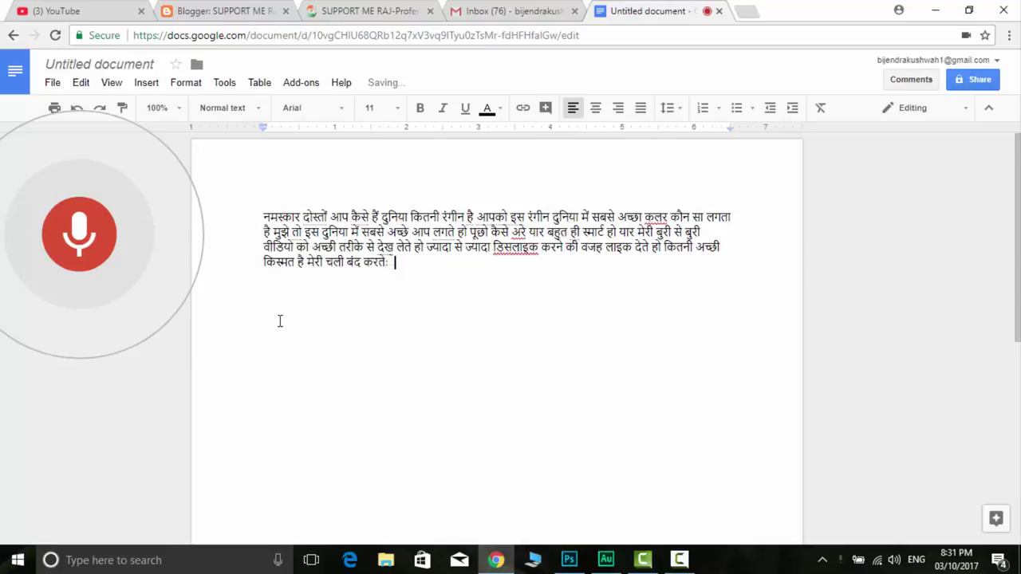
{"action": "left_click", "coordinate": [79, 236]}
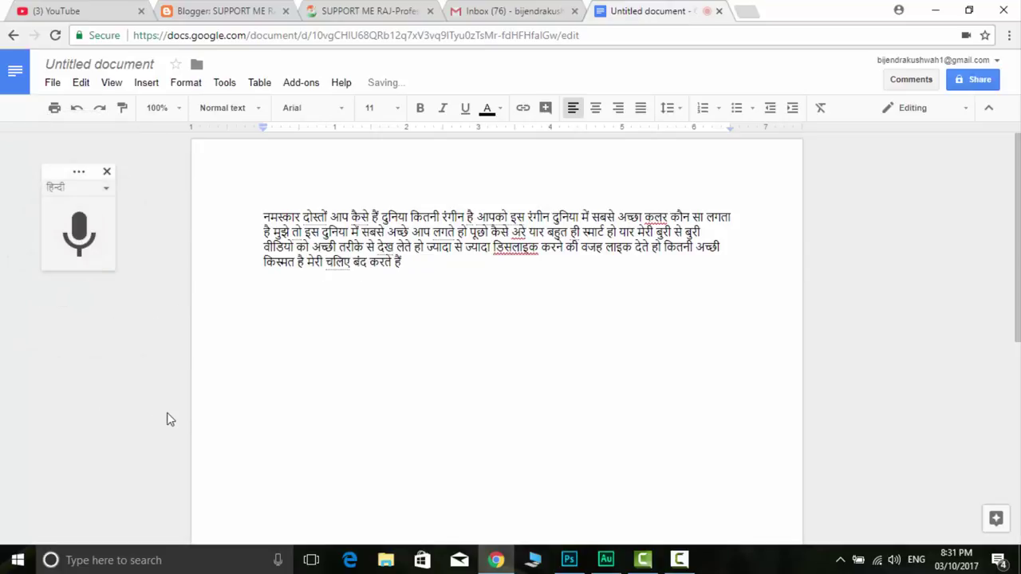